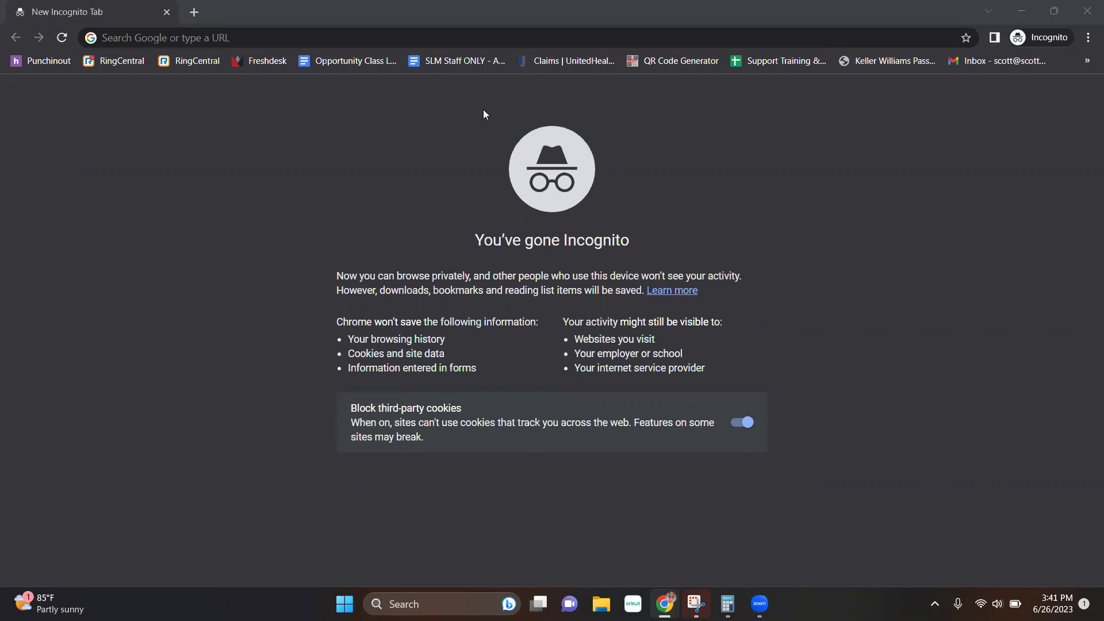
# - Go to agent.kw.com in Chrome to load the KW Console sign-in page
pyautogui.click(115, 38)
pyautogui.write('agen')
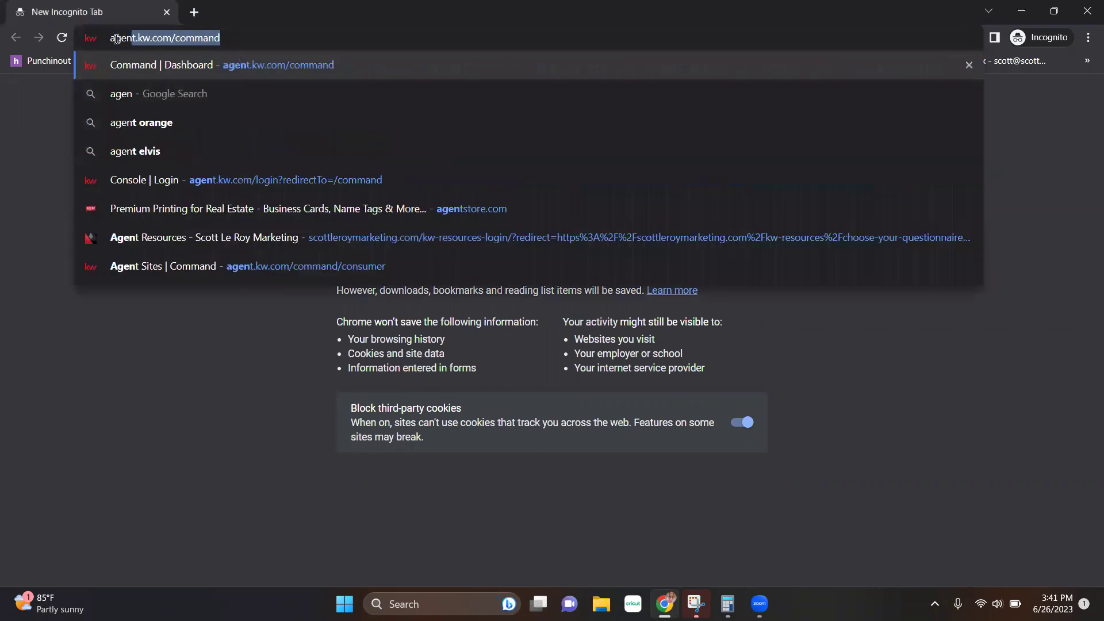
pyautogui.write('t.kw.c')
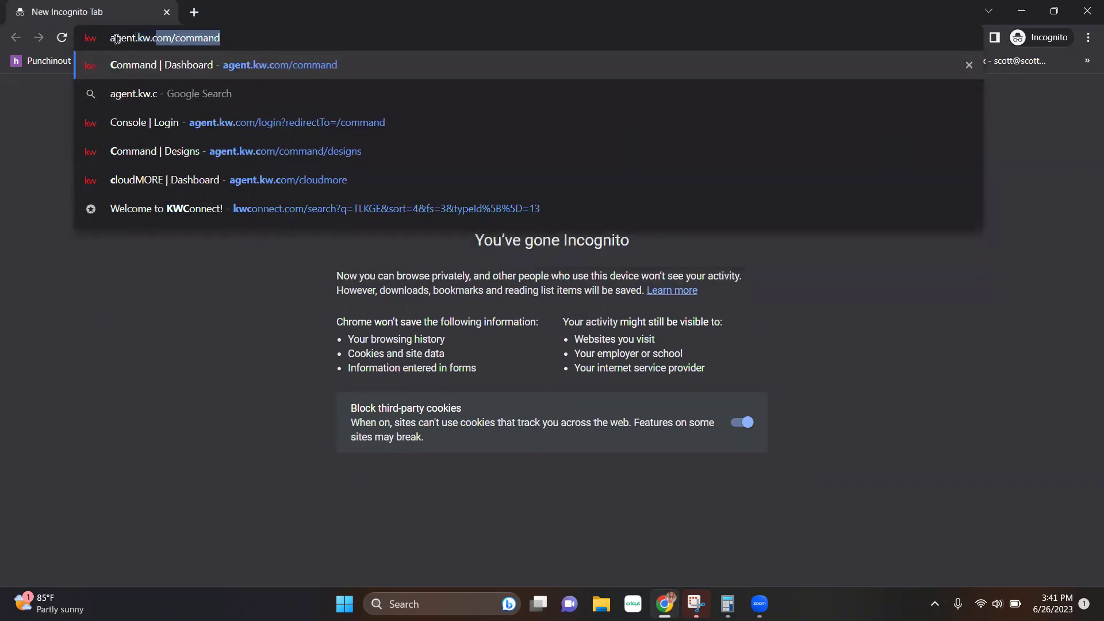
pyautogui.write('om')
pyautogui.press('Delete')
pyautogui.press('Return')
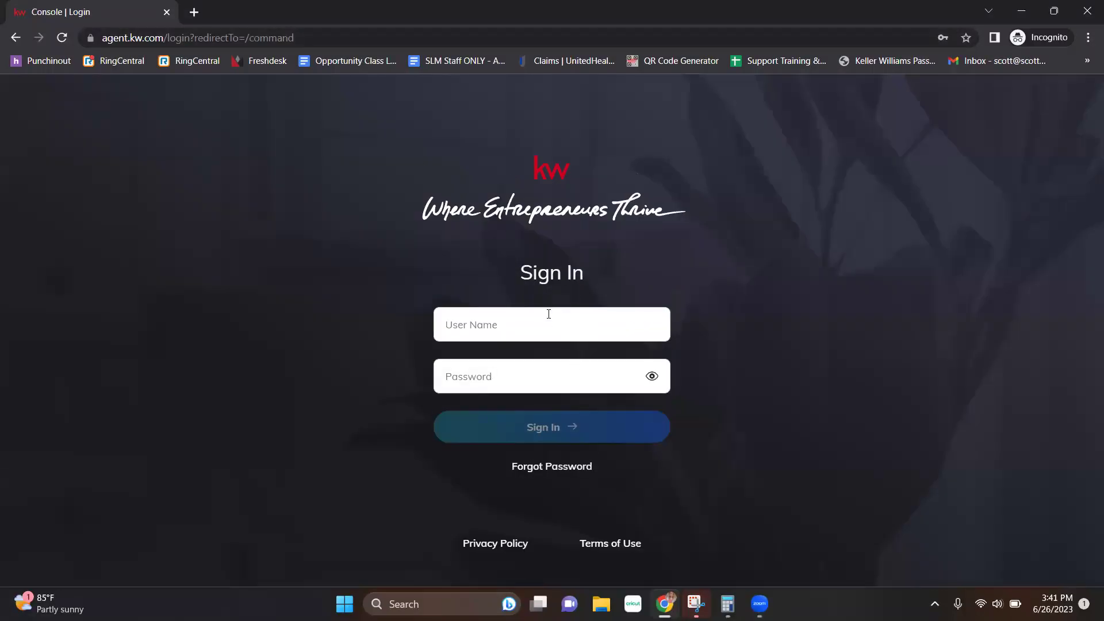
# - Sign in to KW Command using the saved login credentials
pyautogui.click(582, 332)
pyautogui.click(587, 466)
pyautogui.click(543, 440)
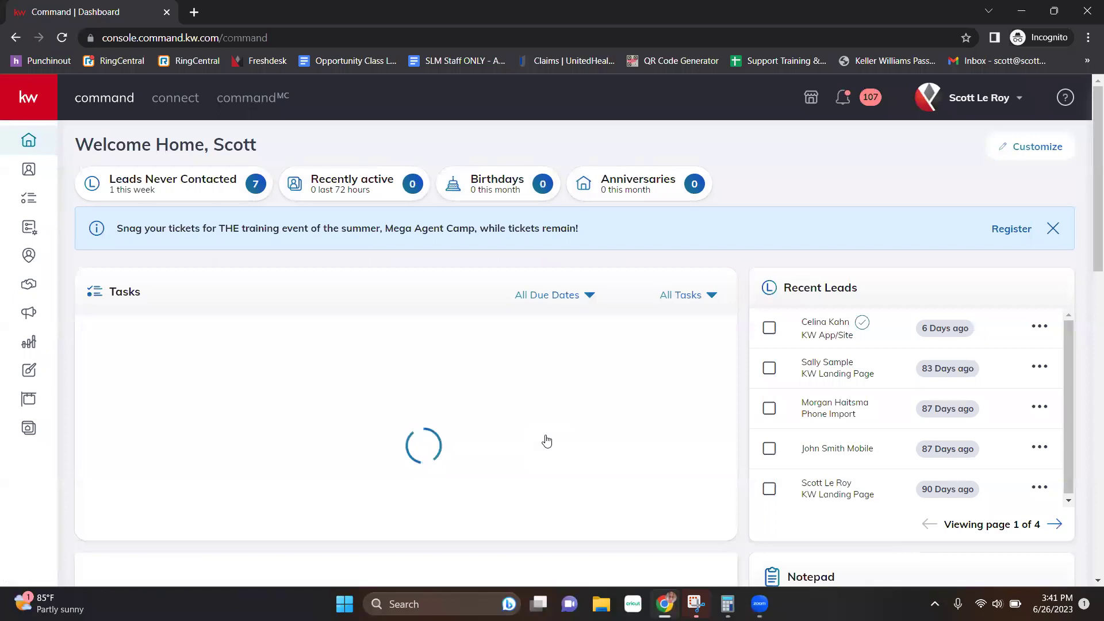
# - Go to My Profile from the account dropdown menu
pyautogui.click(1020, 101)
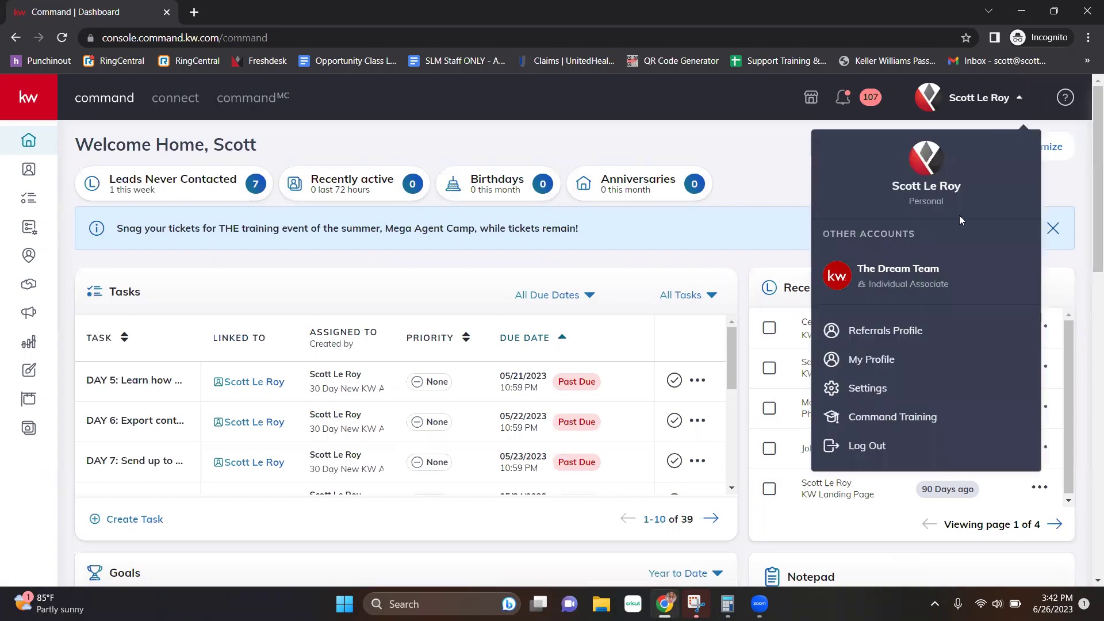
pyautogui.click(854, 366)
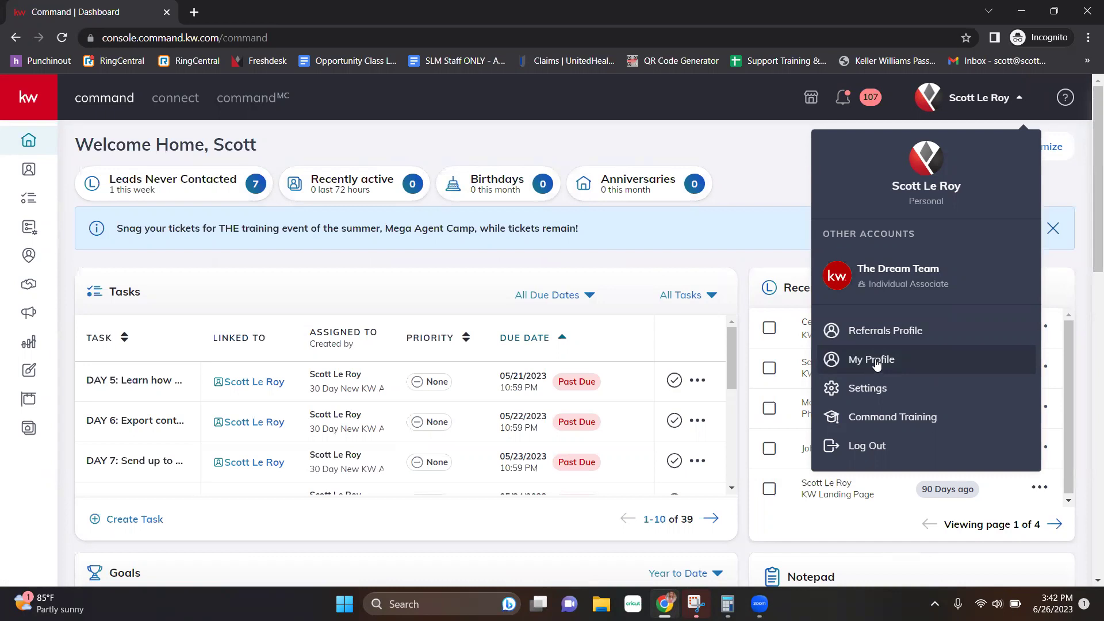
pyautogui.click(877, 364)
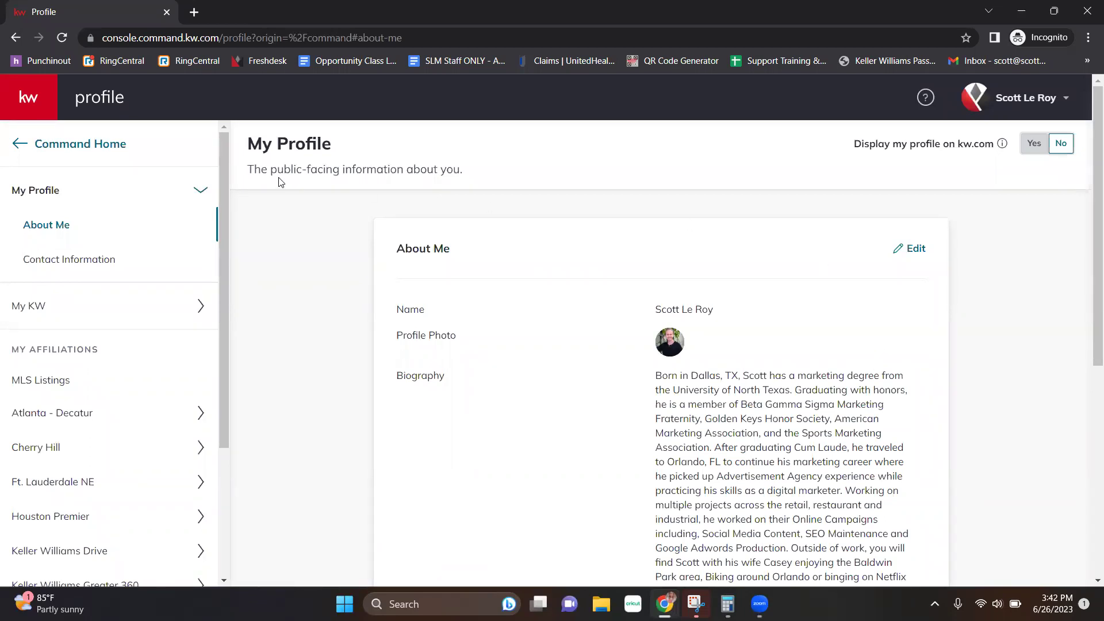
# - Highlight the public-facing information subtitle and check the Display my profile on kw.com info tip
pyautogui.moveTo(245, 168); pyautogui.dragTo(464, 177)
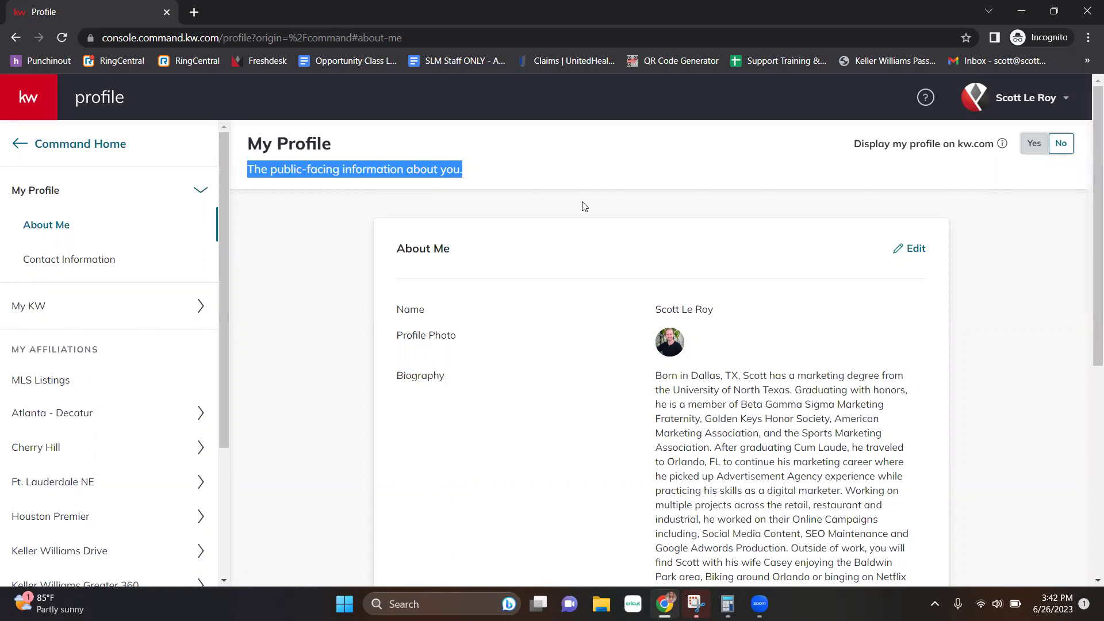
pyautogui.moveTo(1001, 145)
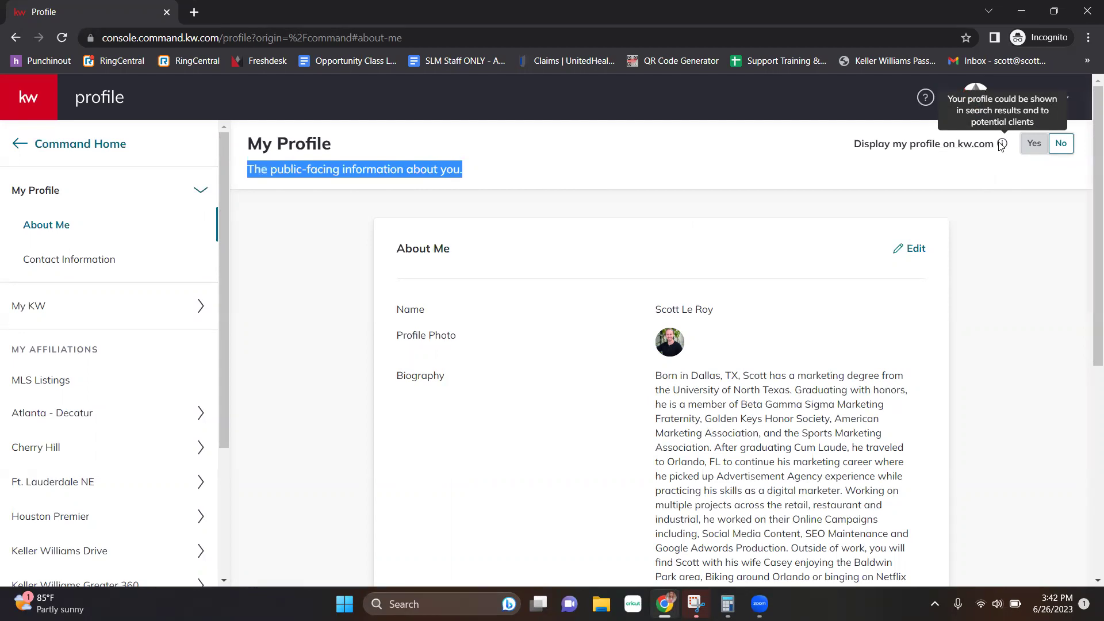
# - Set kw.com display to Yes then back to No, browse My KW System Information, return to About Me
pyautogui.click(1063, 150)
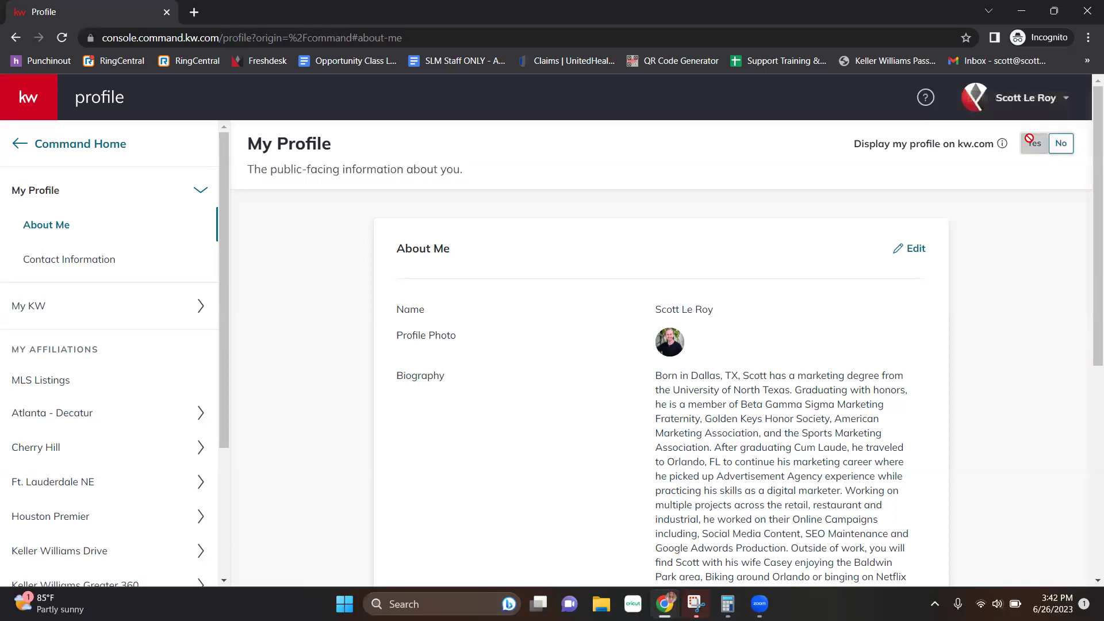
pyautogui.click(1060, 147)
pyautogui.click(81, 317)
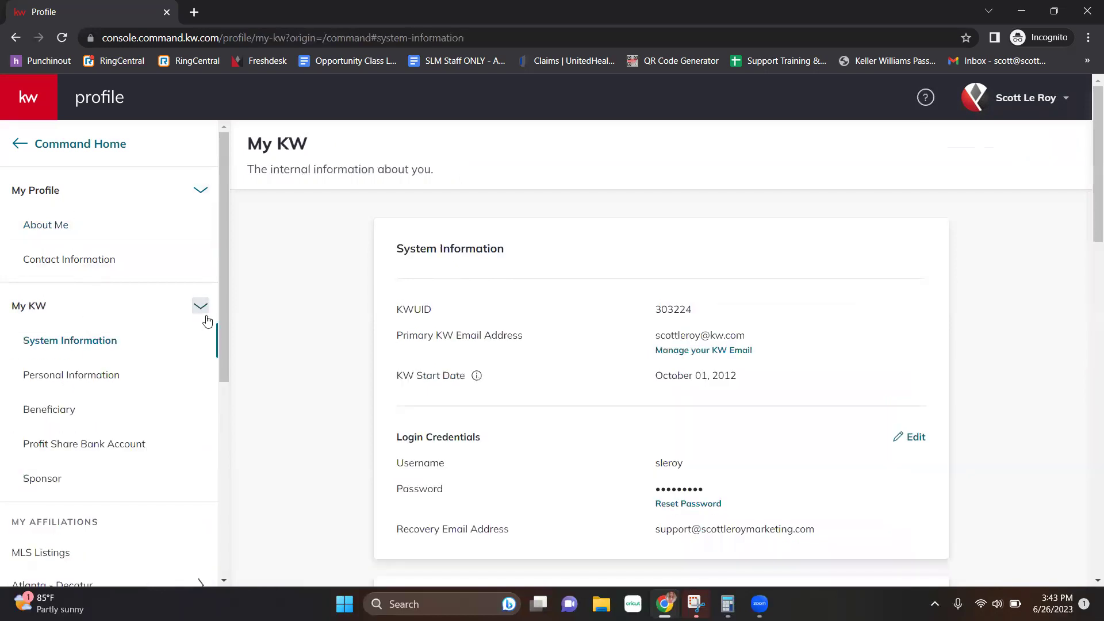
pyautogui.scroll(-3, 77, 500)
pyautogui.scroll(-5, 73, 494)
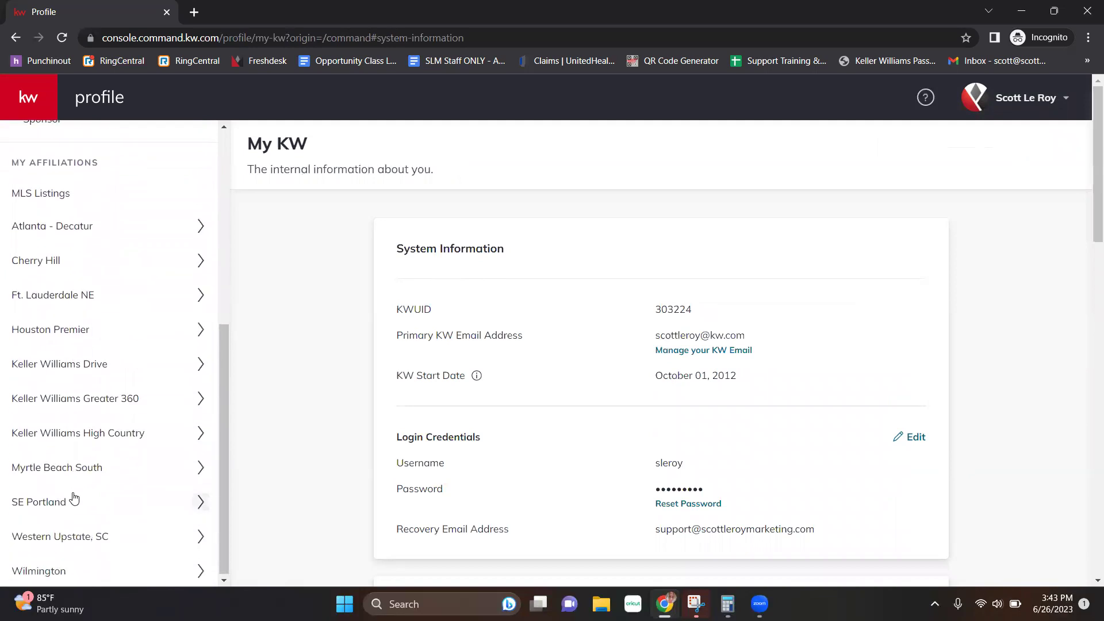
pyautogui.scroll(8, 73, 494)
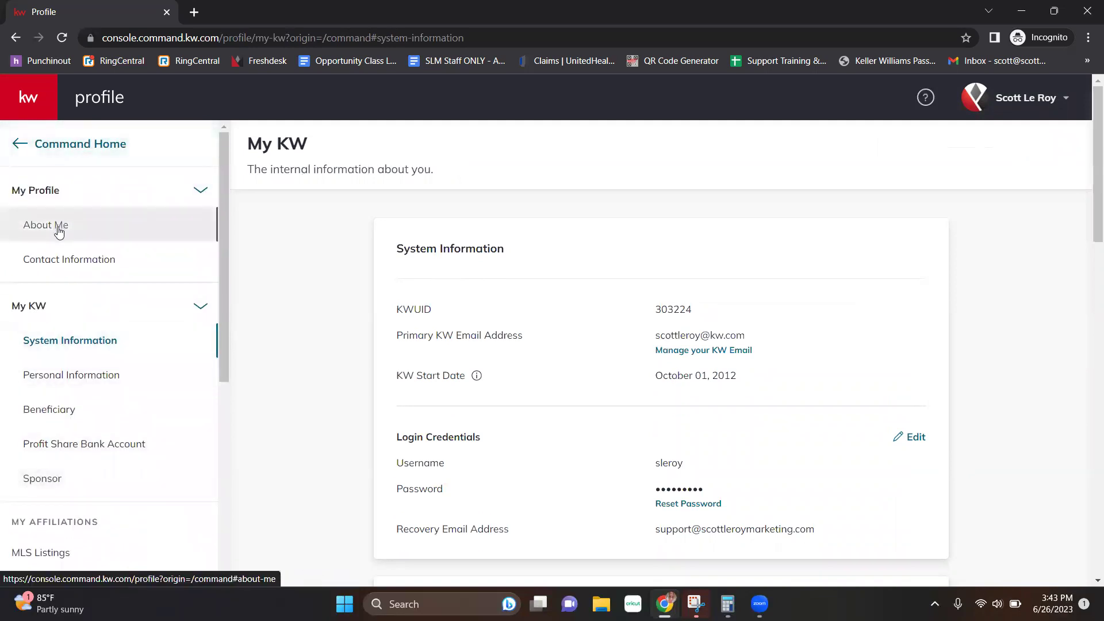
pyautogui.click(59, 232)
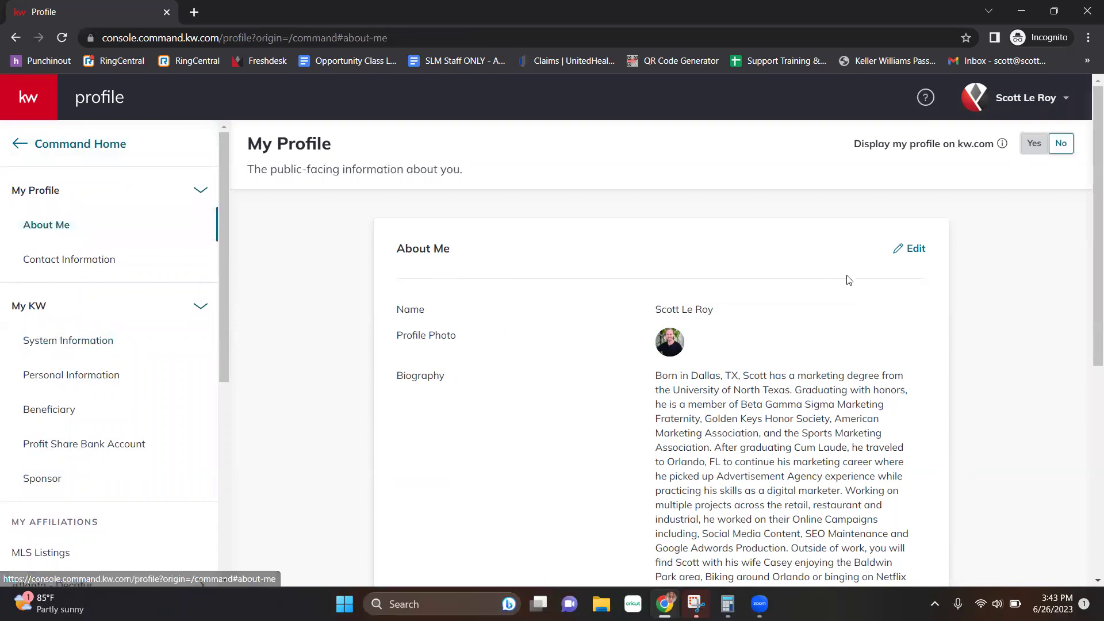
# - Open the About Me editor and browse the Other Languages list
pyautogui.click(910, 250)
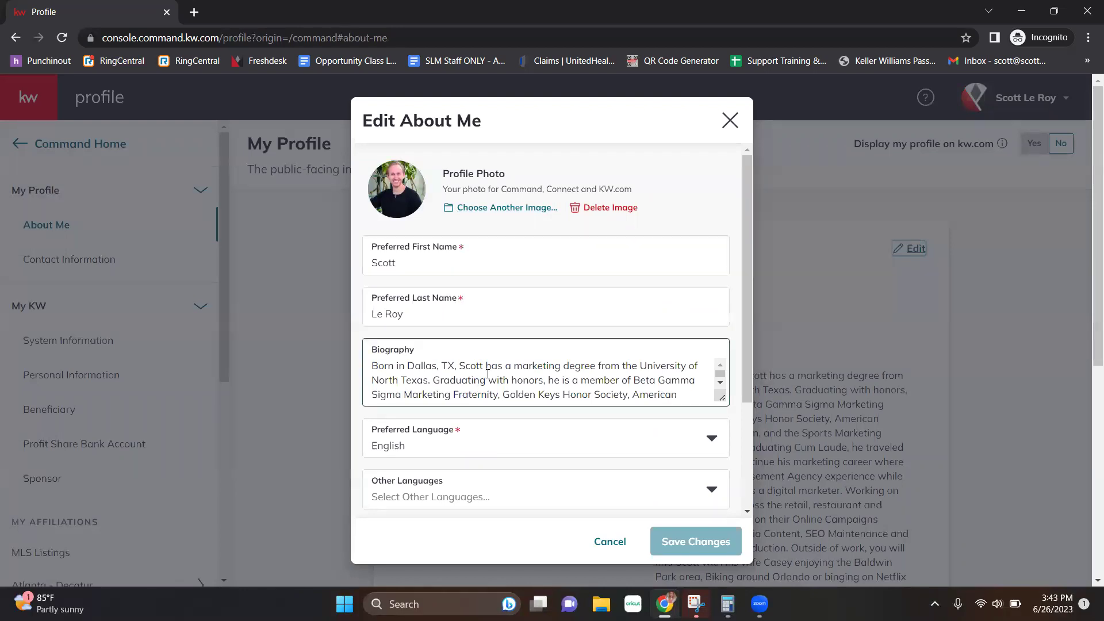
pyautogui.scroll(-3, 467, 374)
pyautogui.scroll(-1, 477, 440)
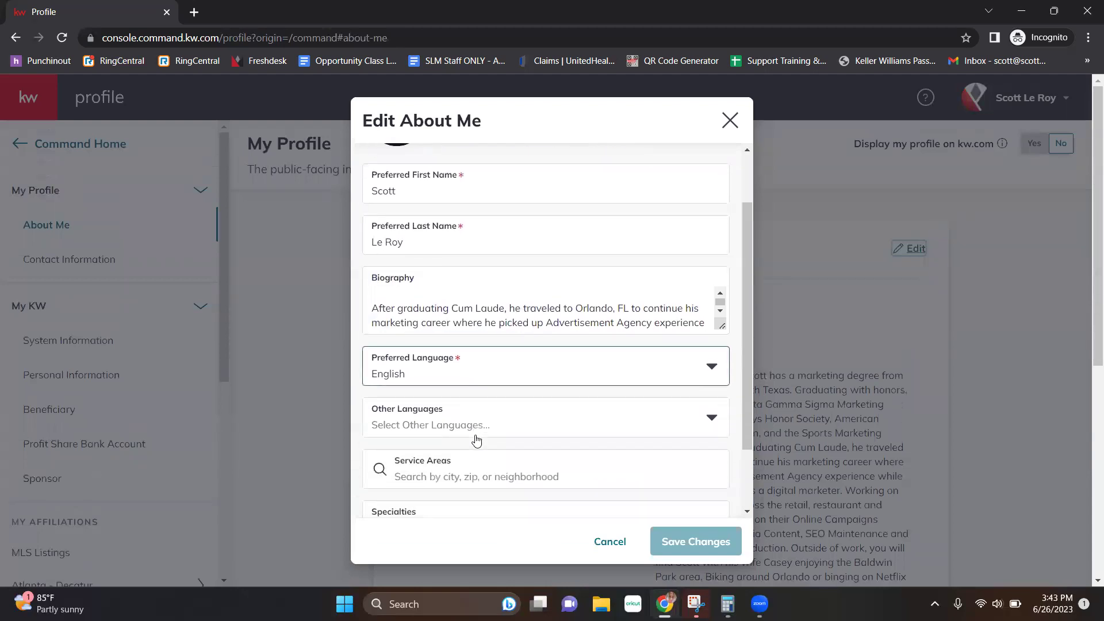
pyautogui.click(478, 428)
pyautogui.scroll(-6, 467, 351)
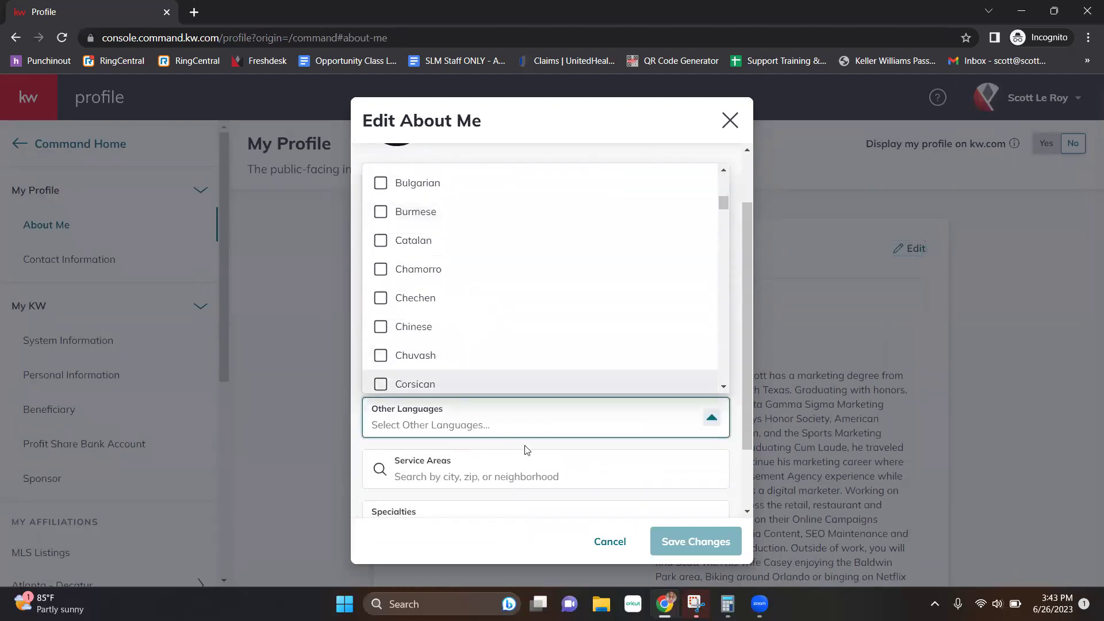
pyautogui.click(442, 460)
pyautogui.scroll(-1, 439, 437)
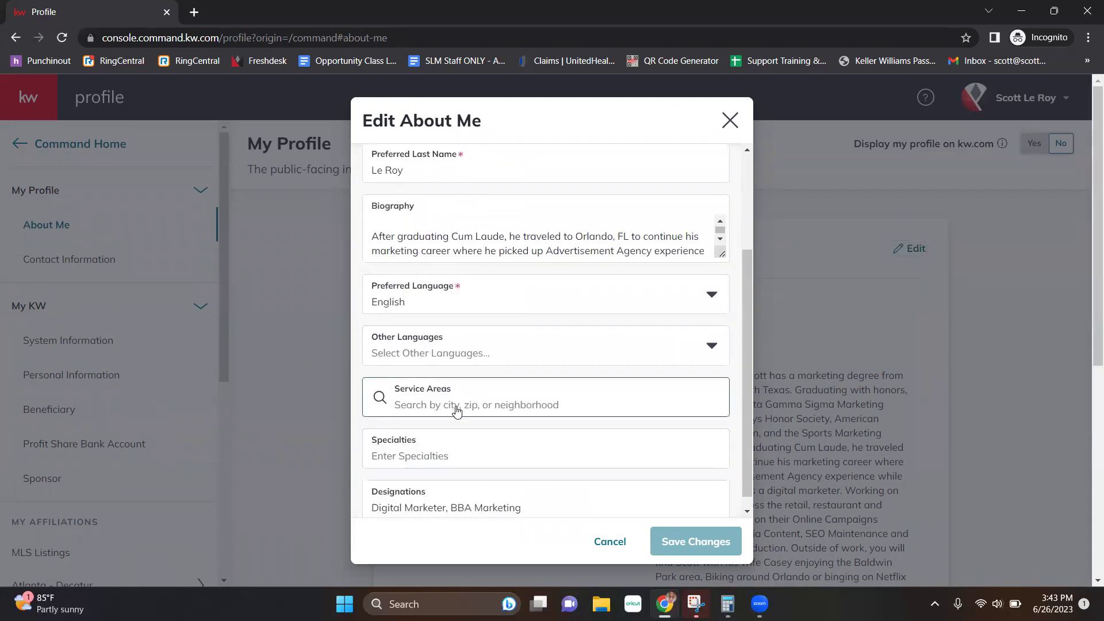
# - Add 'orlando, Fl' as a service area, then remove it again
pyautogui.click(456, 408)
pyautogui.write('orlando')
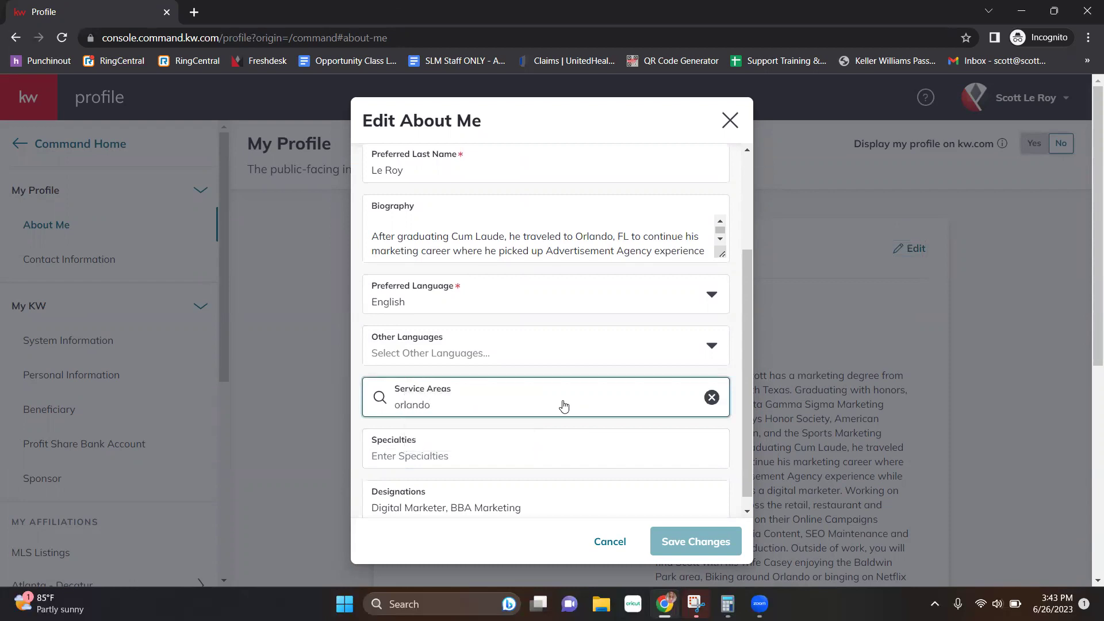
pyautogui.write(', Fl')
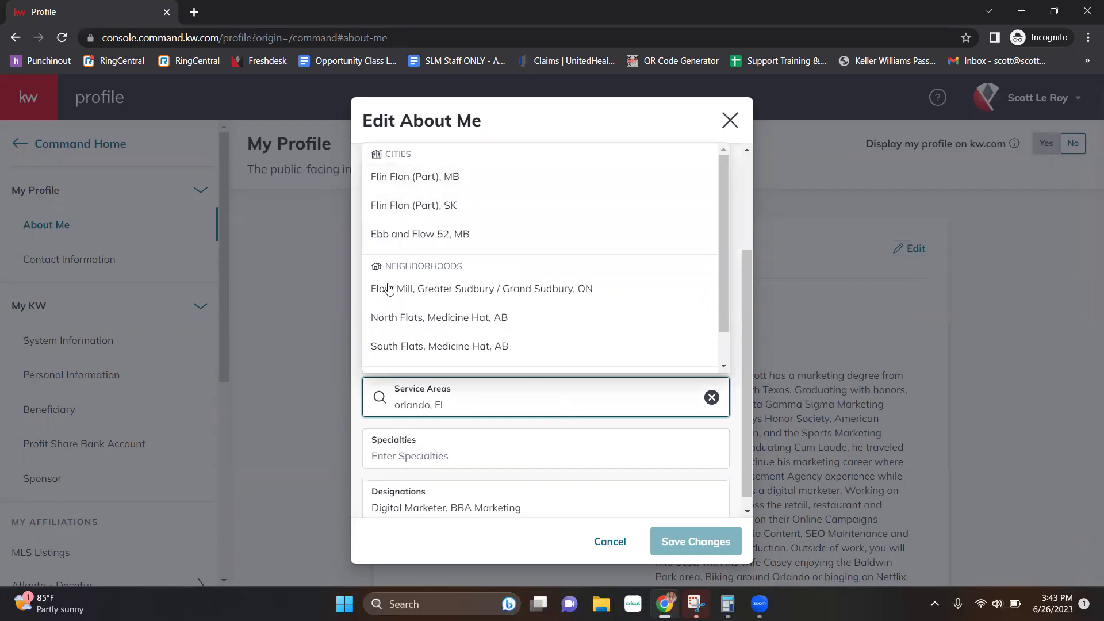
pyautogui.scroll(-1, 400, 298)
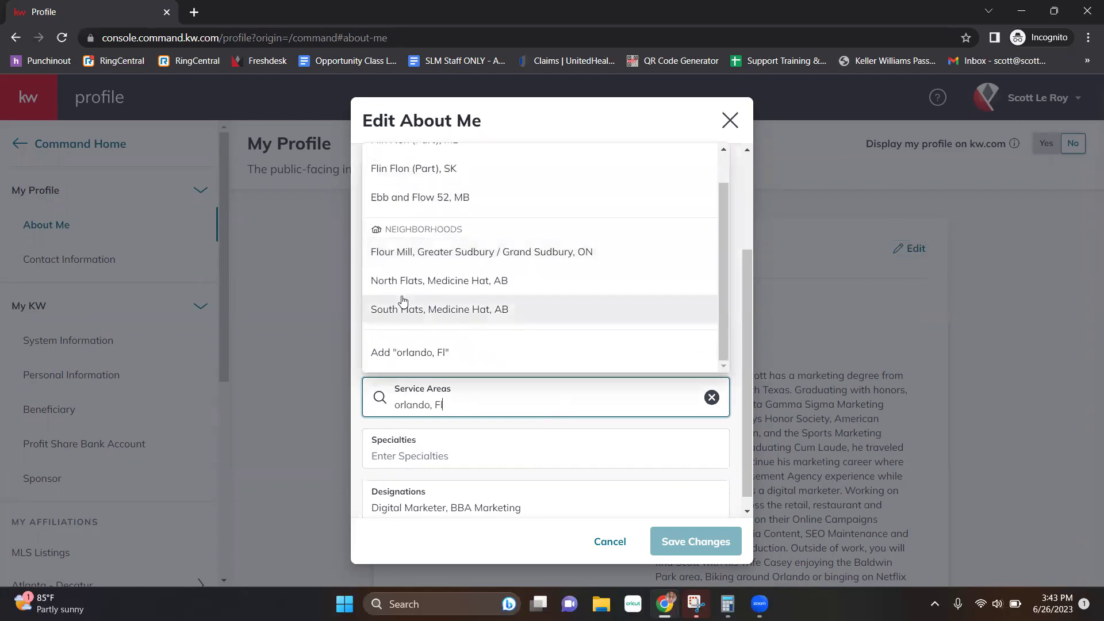
pyautogui.click(449, 364)
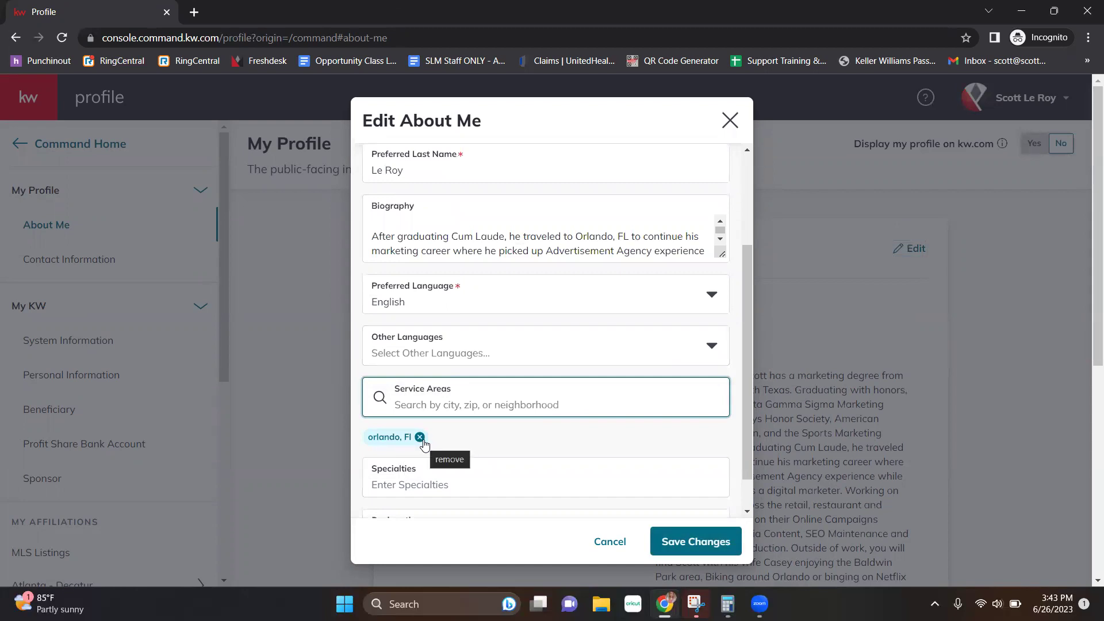
pyautogui.click(420, 438)
# - Check the Specialties and Designations fields, then cancel the editor without saving
pyautogui.click(446, 457)
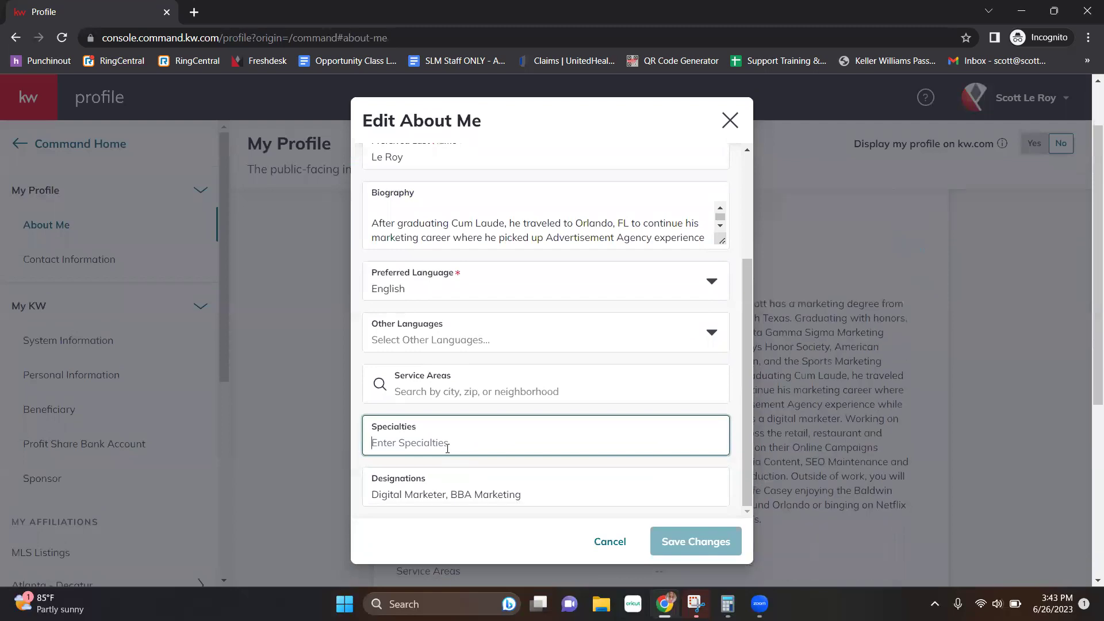
pyautogui.click(466, 495)
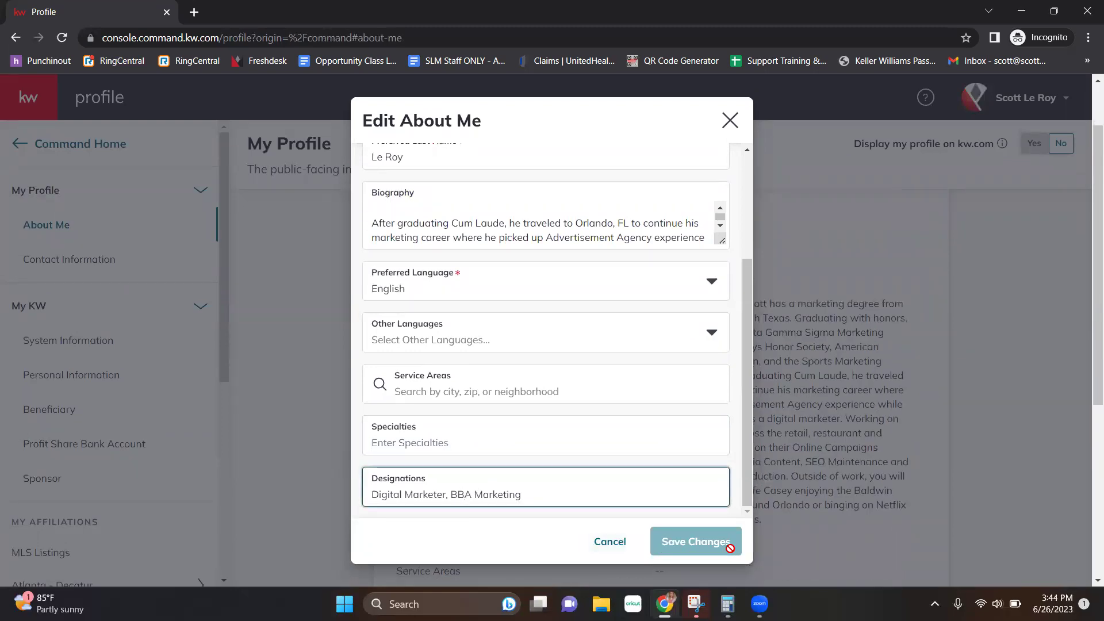
pyautogui.click(602, 553)
pyautogui.scroll(-3, 580, 468)
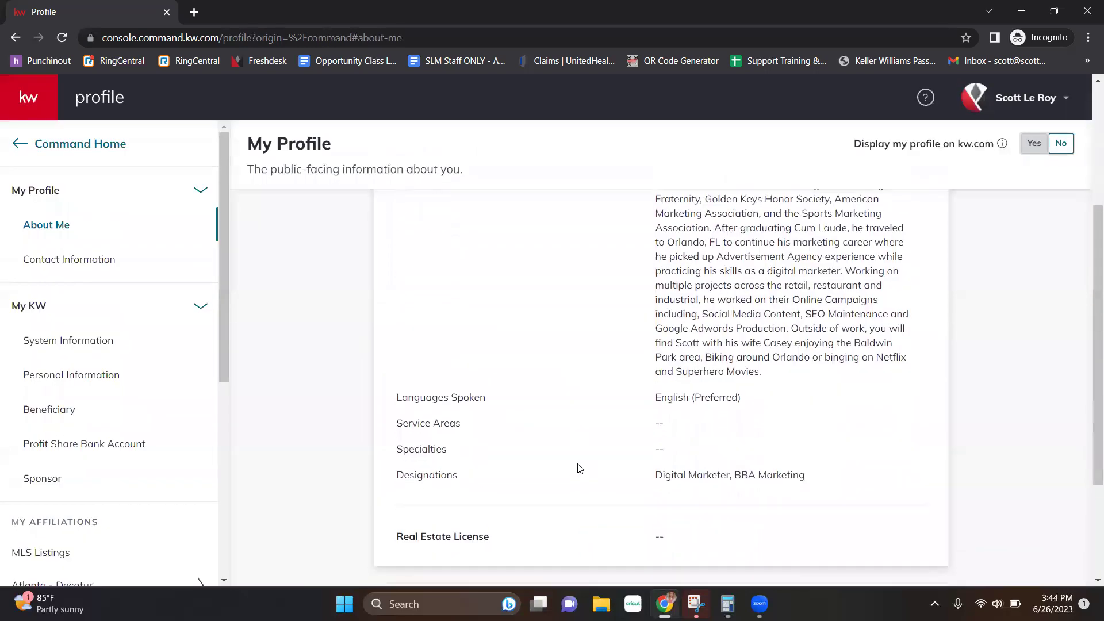
pyautogui.moveTo(470, 472); pyautogui.dragTo(715, 480)
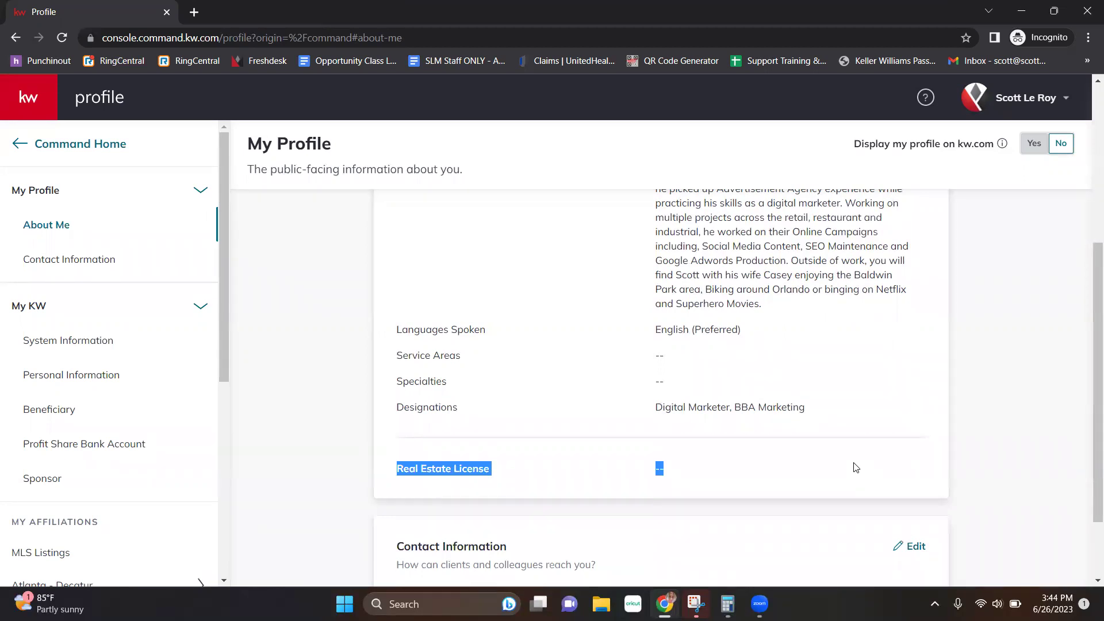
pyautogui.scroll(-2, 821, 480)
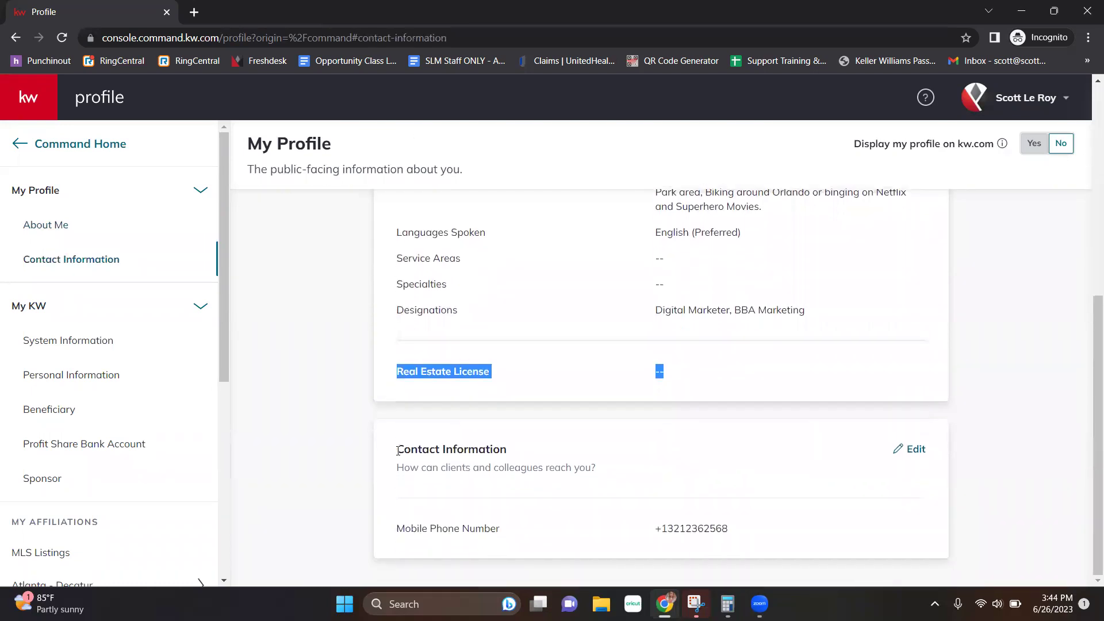
pyautogui.click(897, 453)
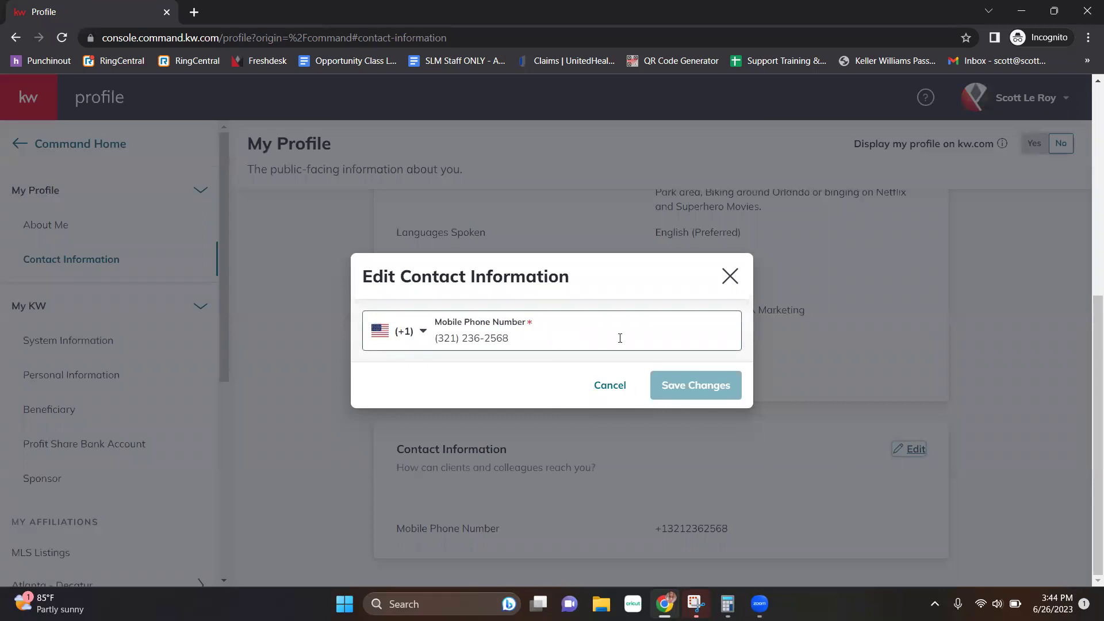
pyautogui.click(610, 394)
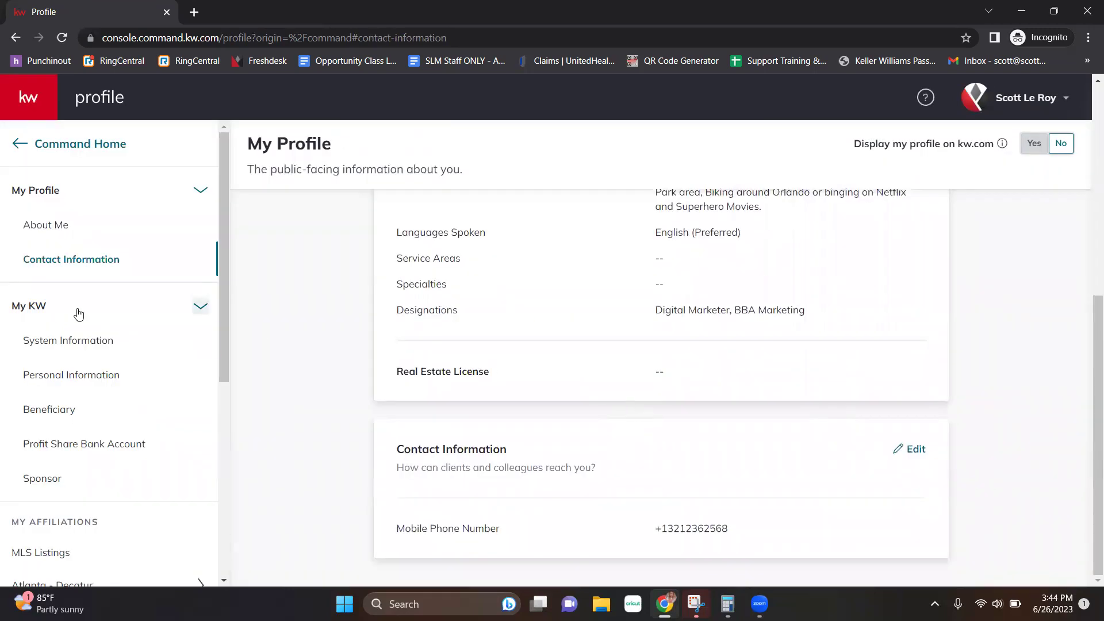
# - Review My KW System and Personal Information, scrolling through Beneficiary, Profit Share Bank Account and Sponsor
pyautogui.click(64, 344)
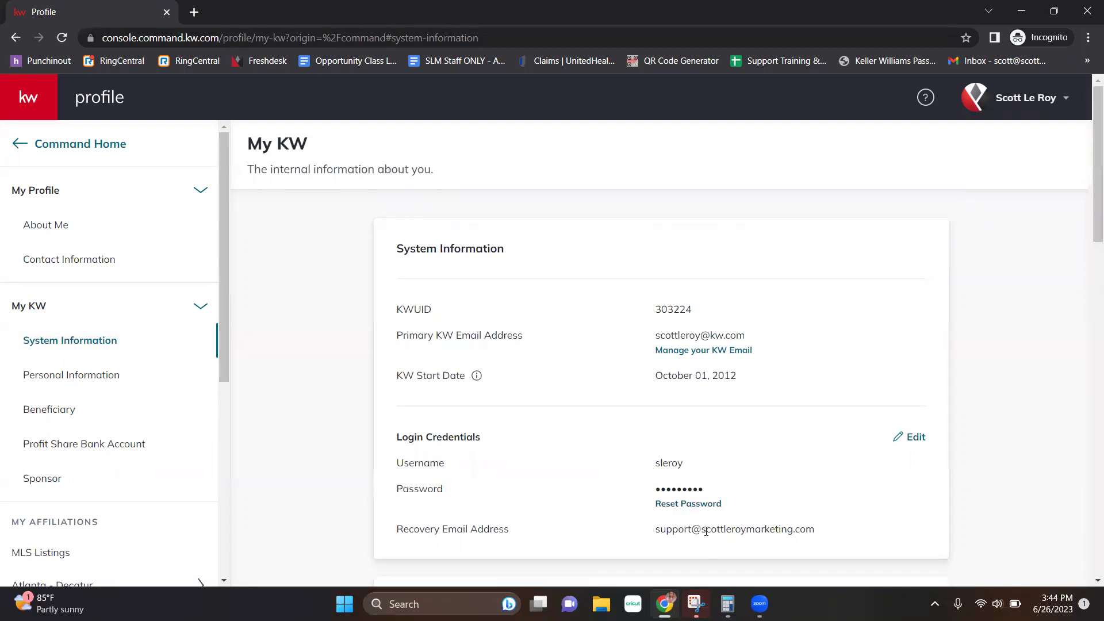
pyautogui.click(76, 379)
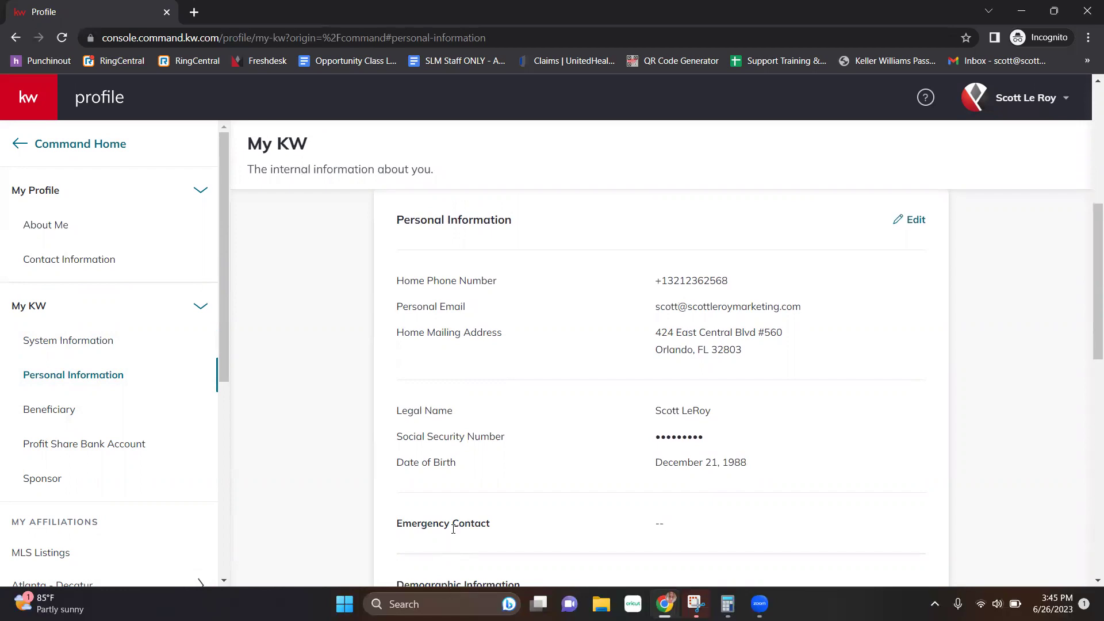
pyautogui.scroll(-3, 440, 549)
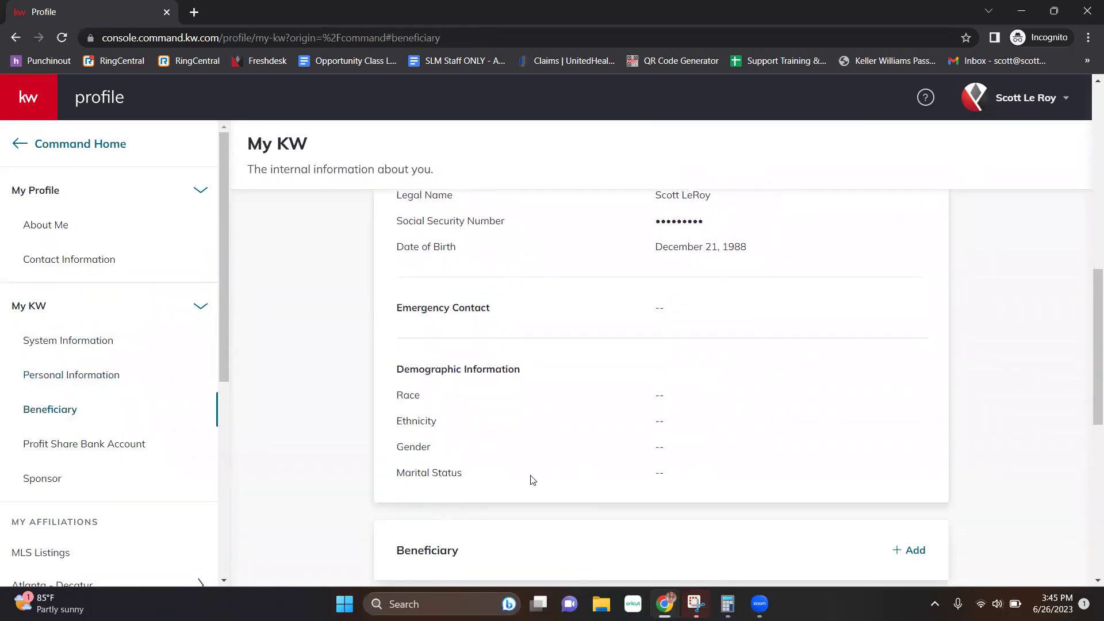
pyautogui.scroll(-2, 511, 467)
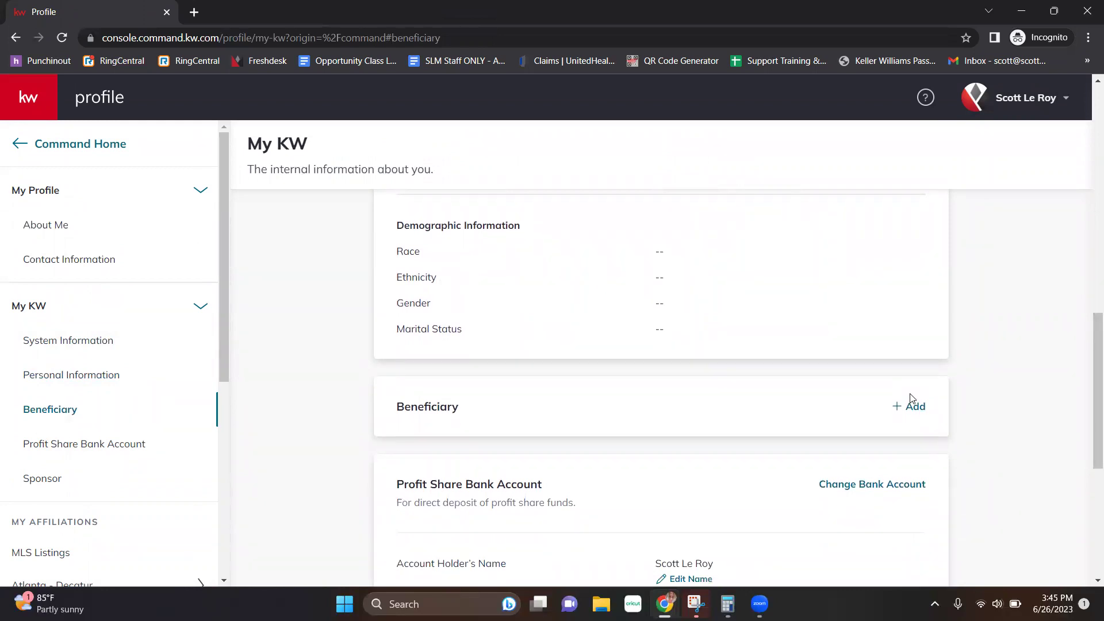
pyautogui.scroll(-3, 347, 429)
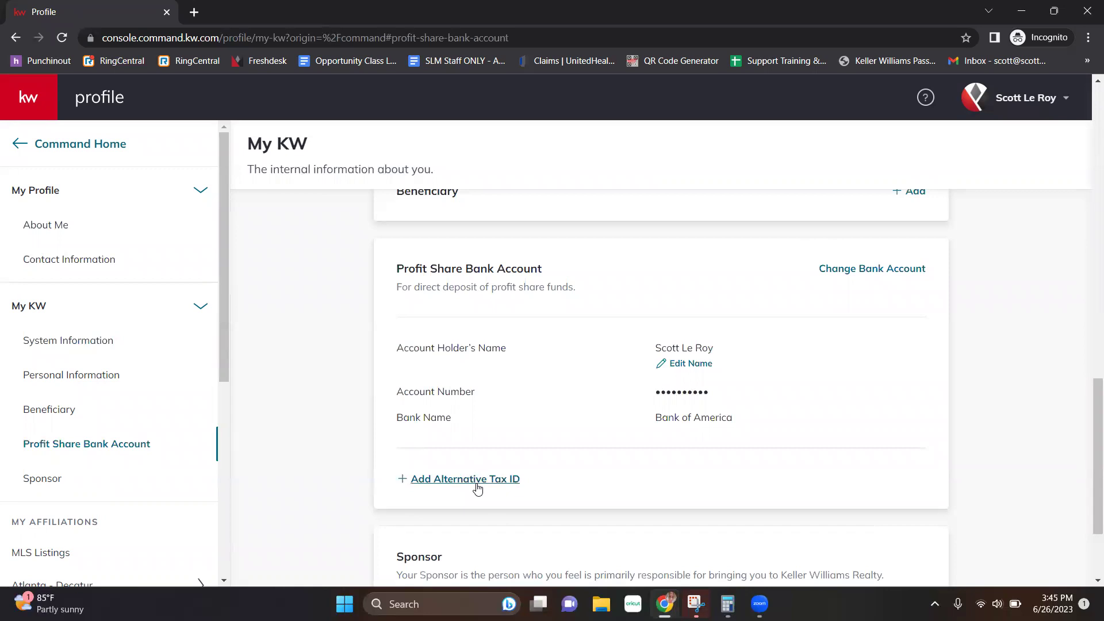
pyautogui.scroll(-2, 477, 489)
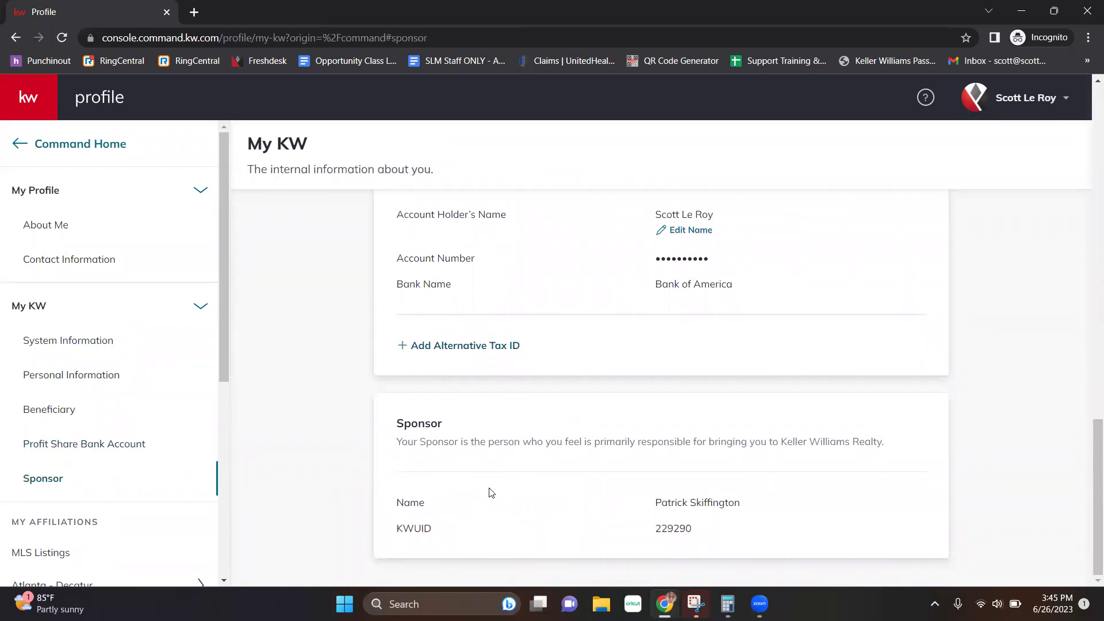
pyautogui.scroll(1, 490, 493)
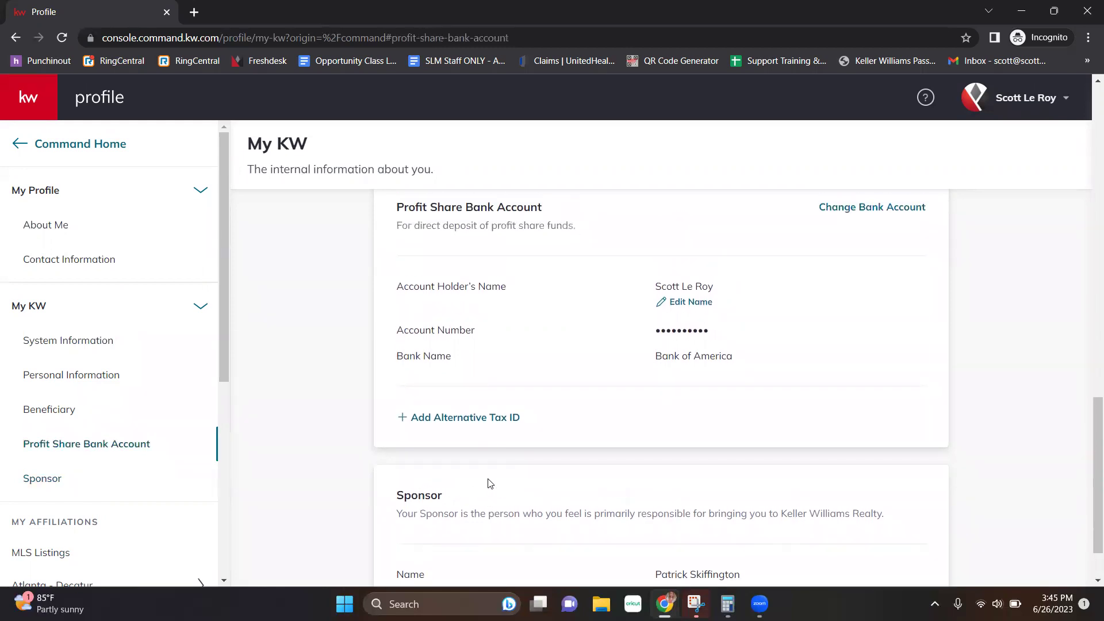
pyautogui.scroll(3, 486, 486)
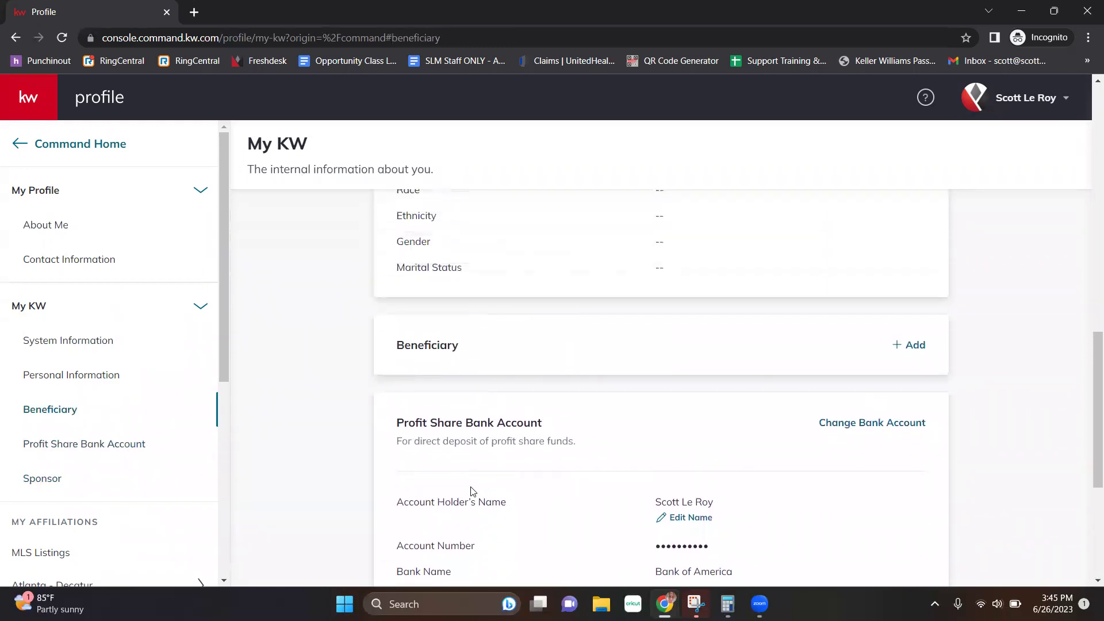
pyautogui.scroll(8, 460, 498)
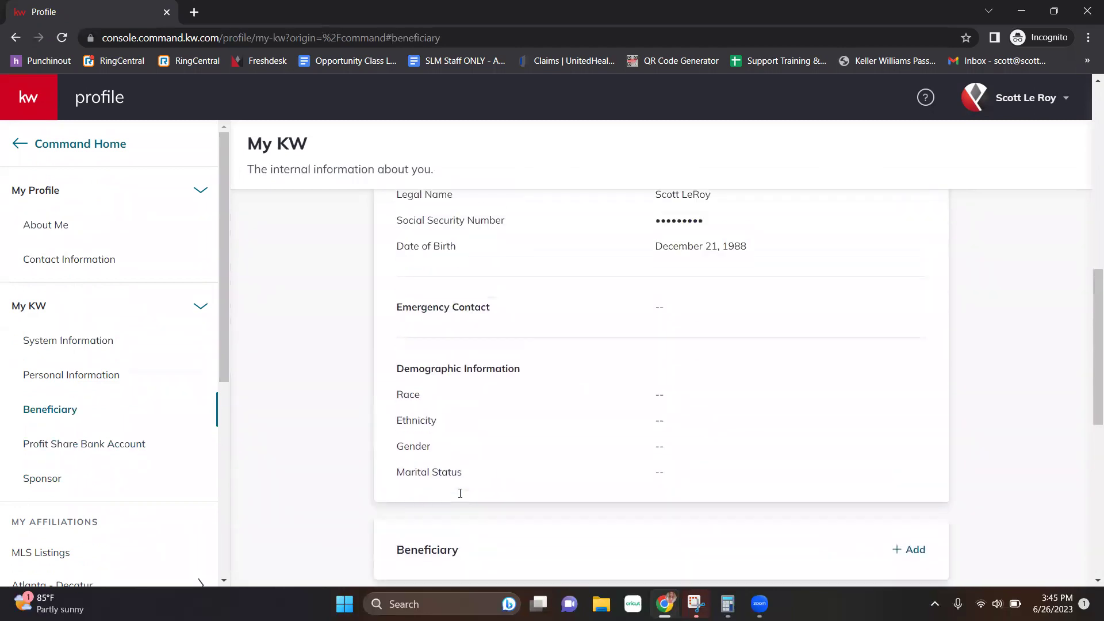
pyautogui.click(60, 556)
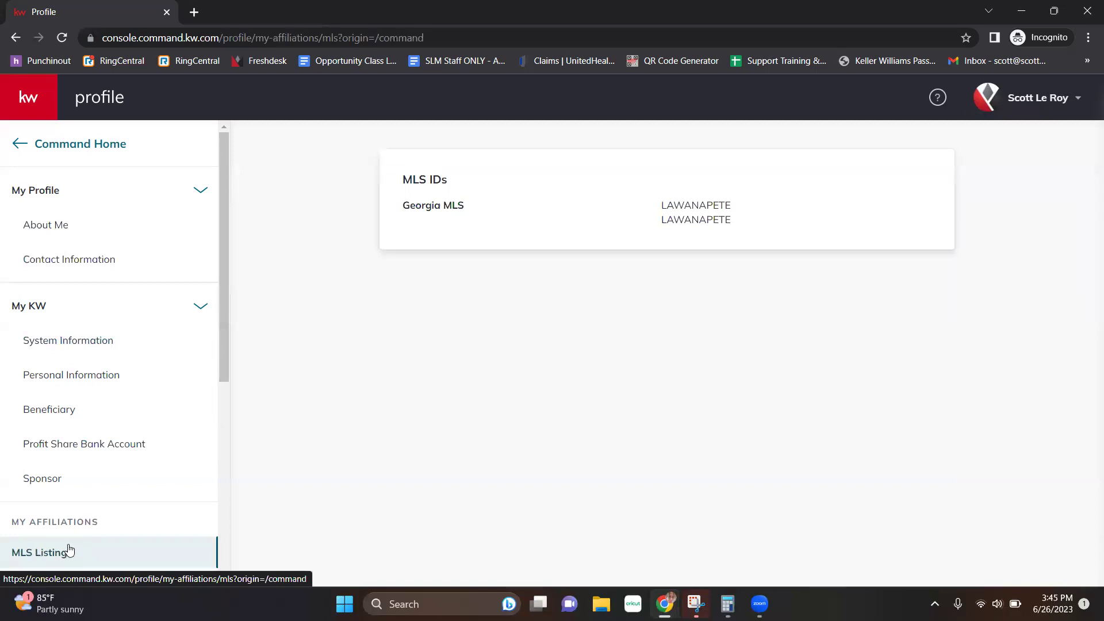
pyautogui.scroll(-2, 106, 522)
pyautogui.click(106, 521)
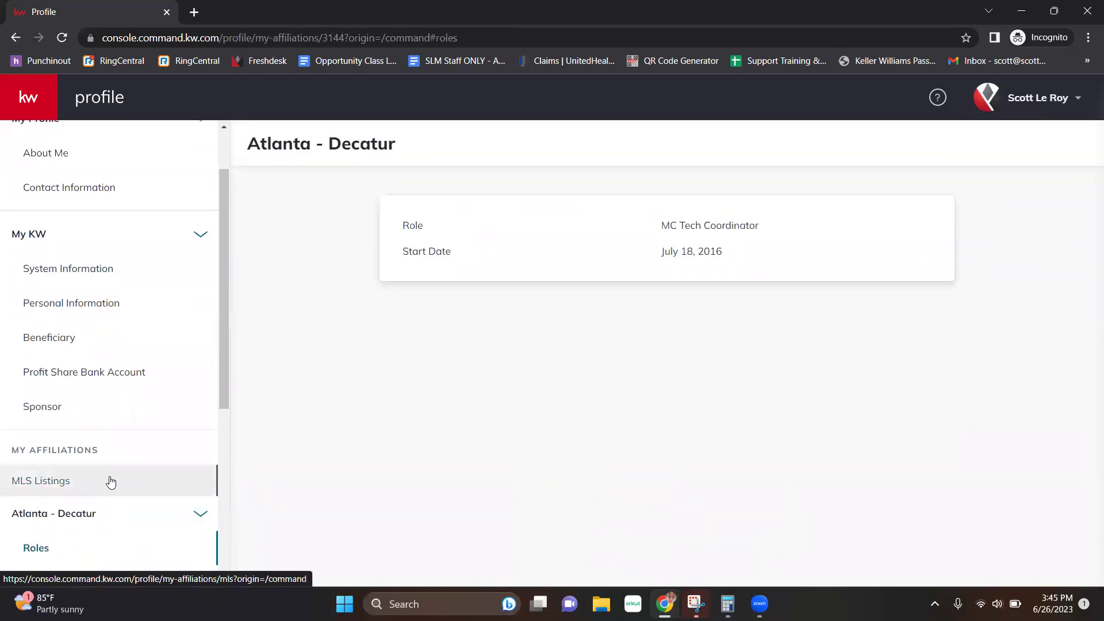
pyautogui.click(109, 478)
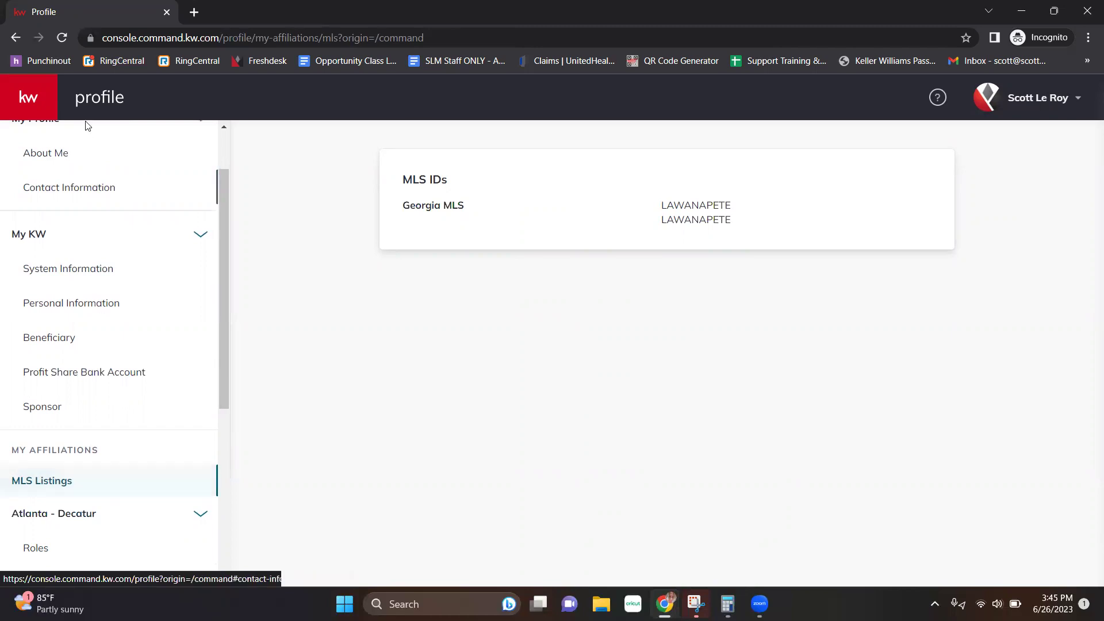
pyautogui.scroll(2, 126, 247)
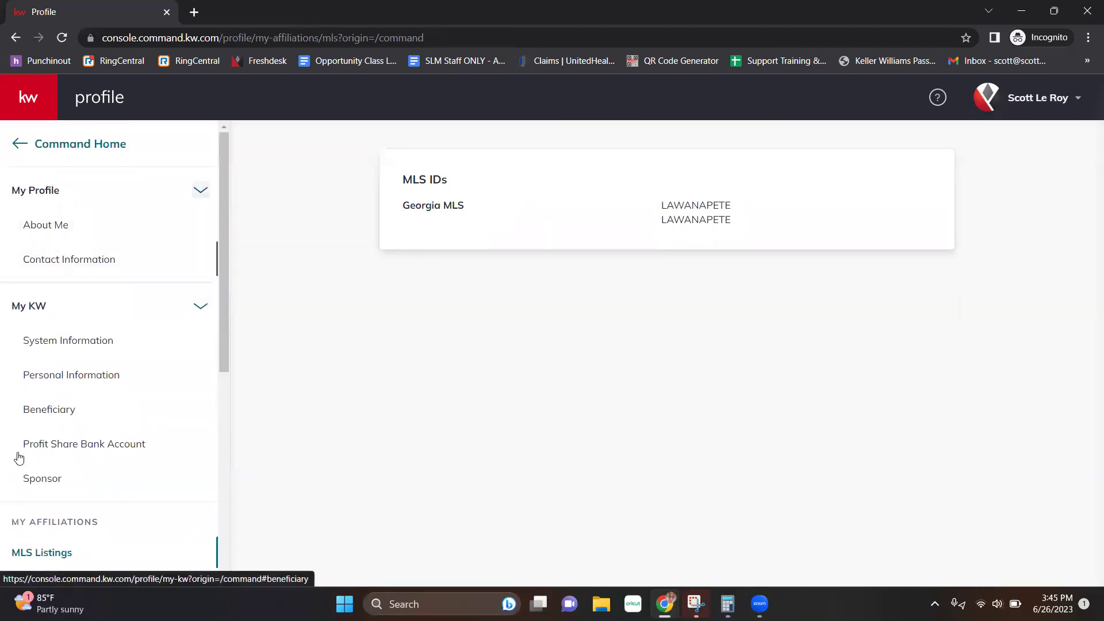
pyautogui.click(73, 345)
pyautogui.click(96, 374)
pyautogui.scroll(-10, 687, 357)
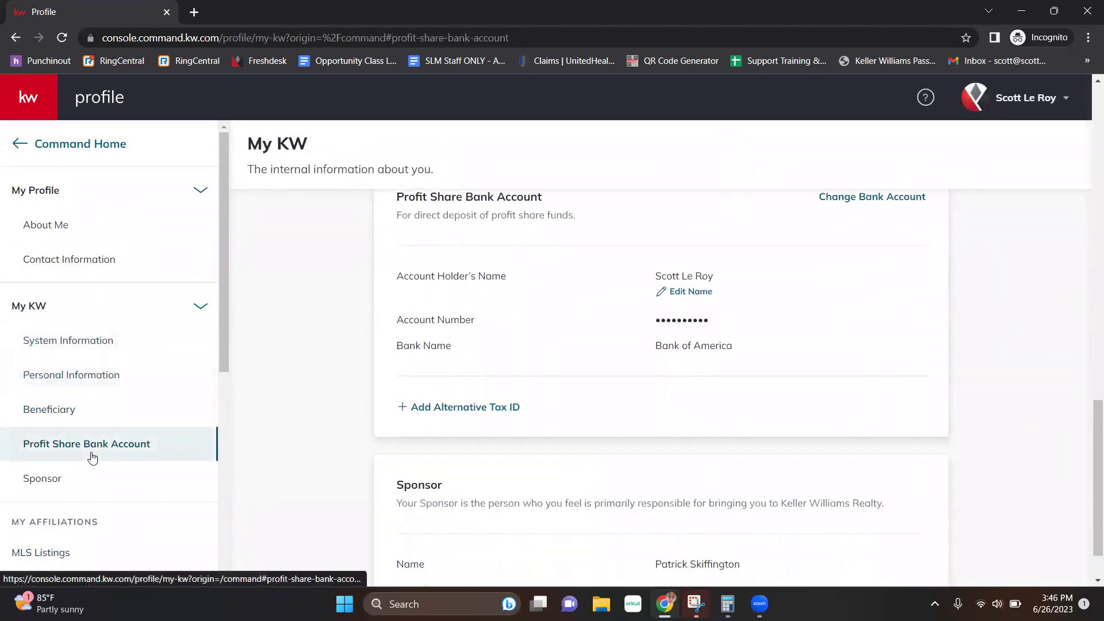
pyautogui.scroll(15, 254, 425)
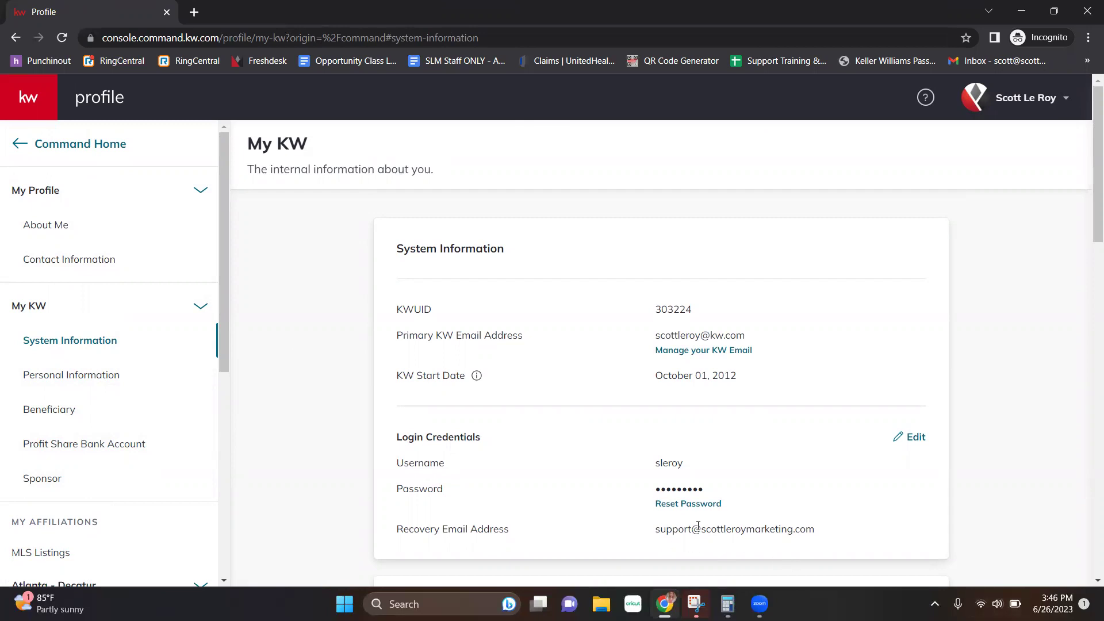
pyautogui.moveTo(657, 529); pyautogui.dragTo(847, 531)
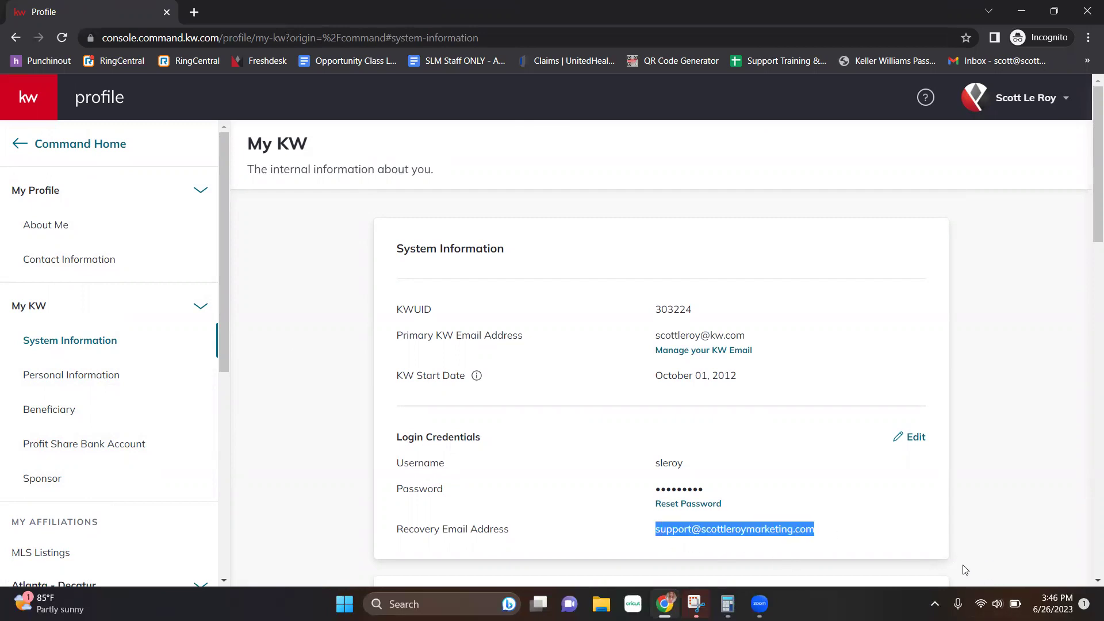